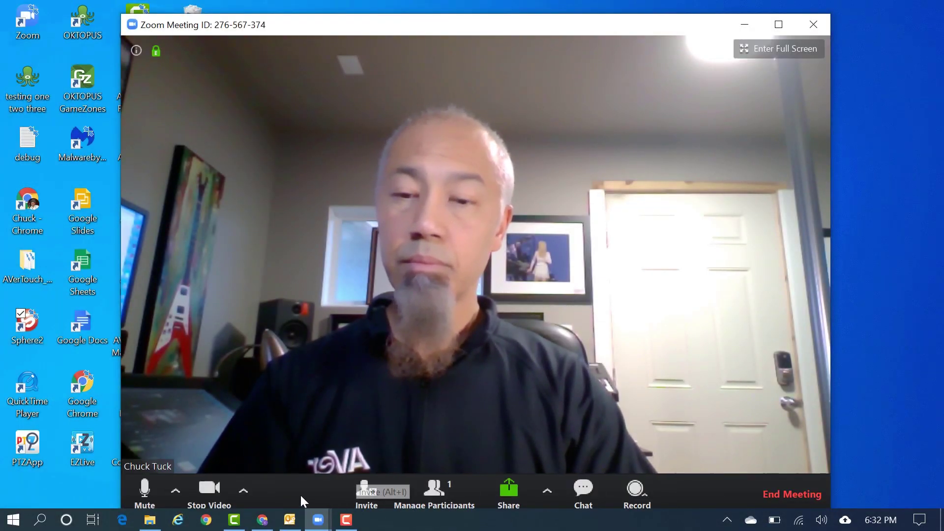
Switch the meeting camera to AVERU70+ and back to USB Video Device.
{"action": "left_click", "coordinate": [241, 490]}
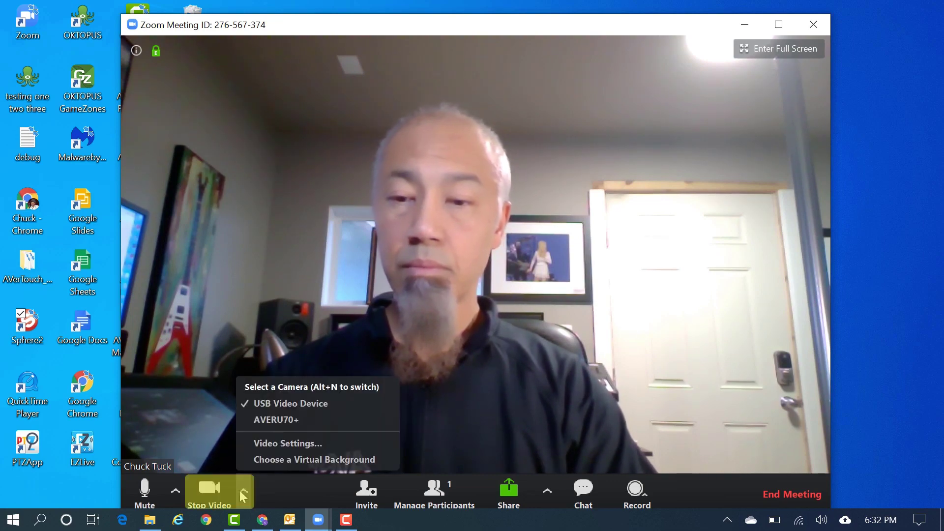
{"action": "left_click", "coordinate": [270, 422]}
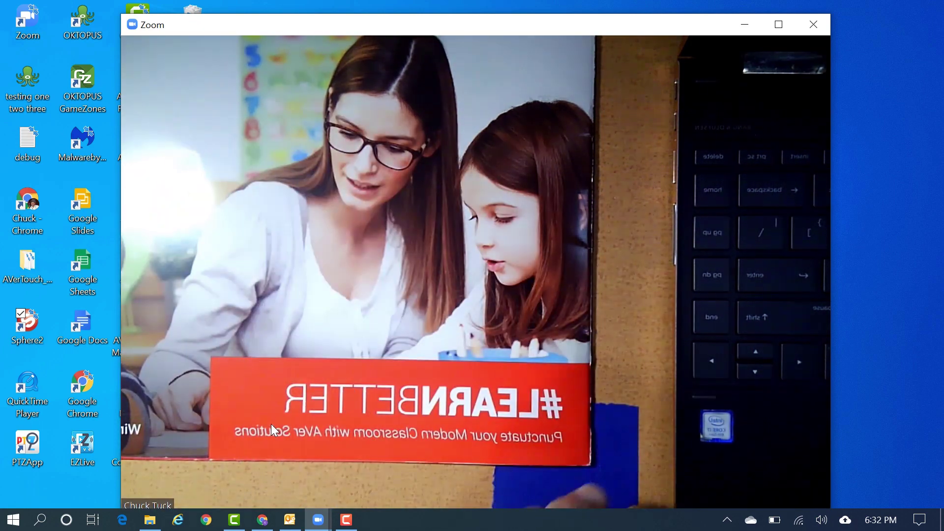
{"action": "mouse_move", "coordinate": [220, 416]}
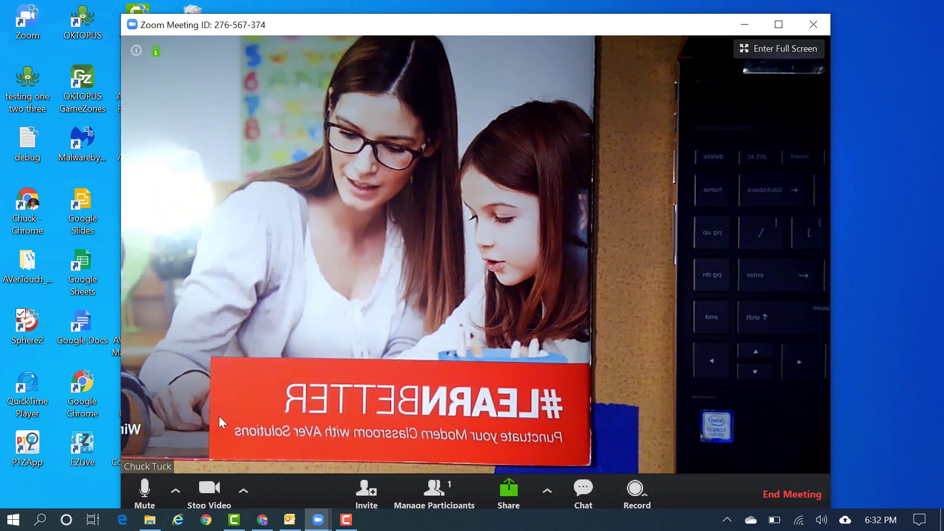
{"action": "left_click", "coordinate": [243, 492]}
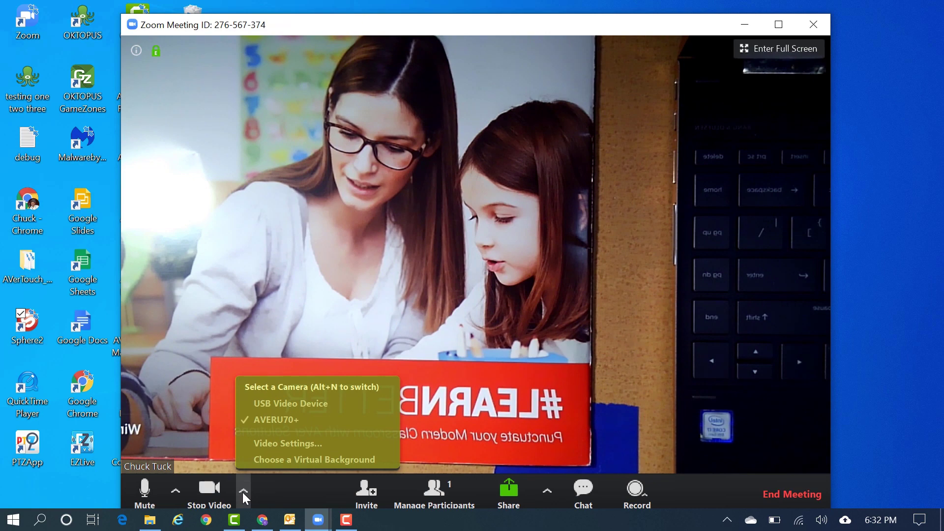
{"action": "left_click", "coordinate": [267, 405]}
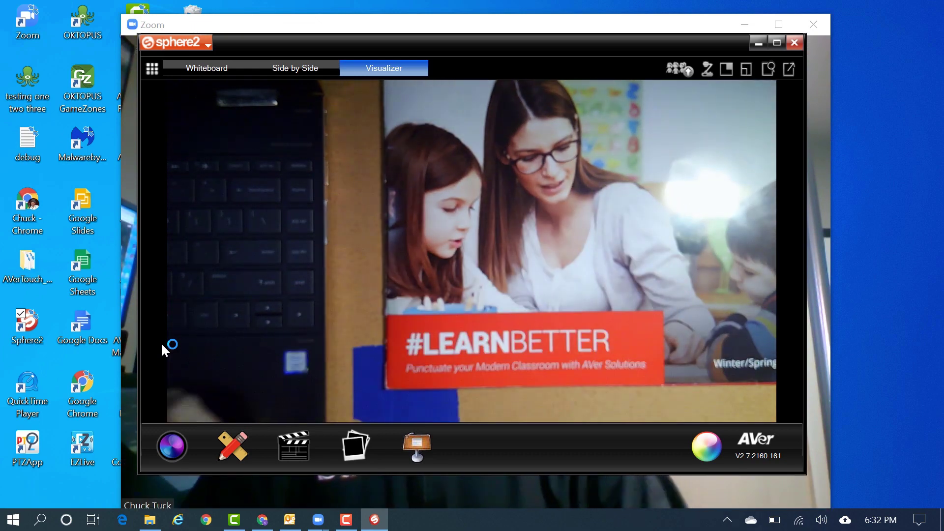
Return to the Zoom meeting, share the Sphere2 window with it and maximize that window.
{"action": "mouse_move", "coordinate": [318, 520]}
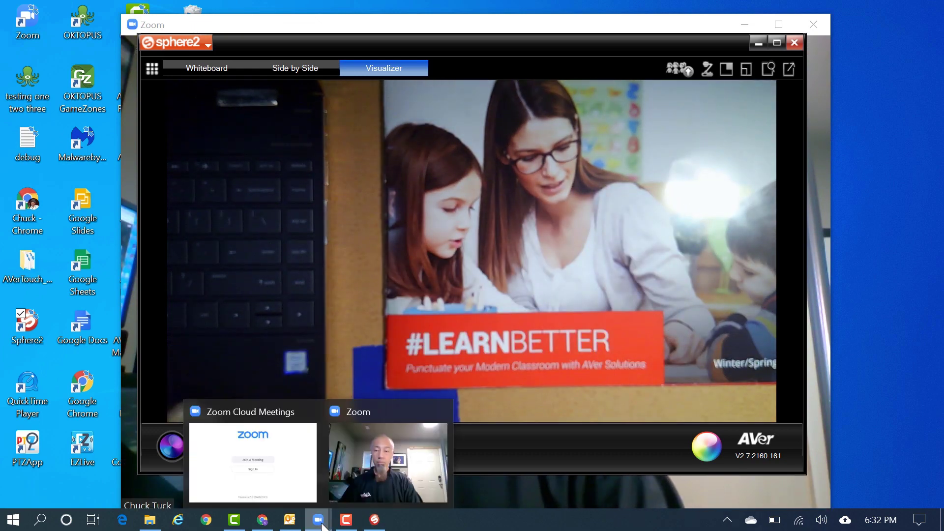
{"action": "left_click", "coordinate": [337, 465]}
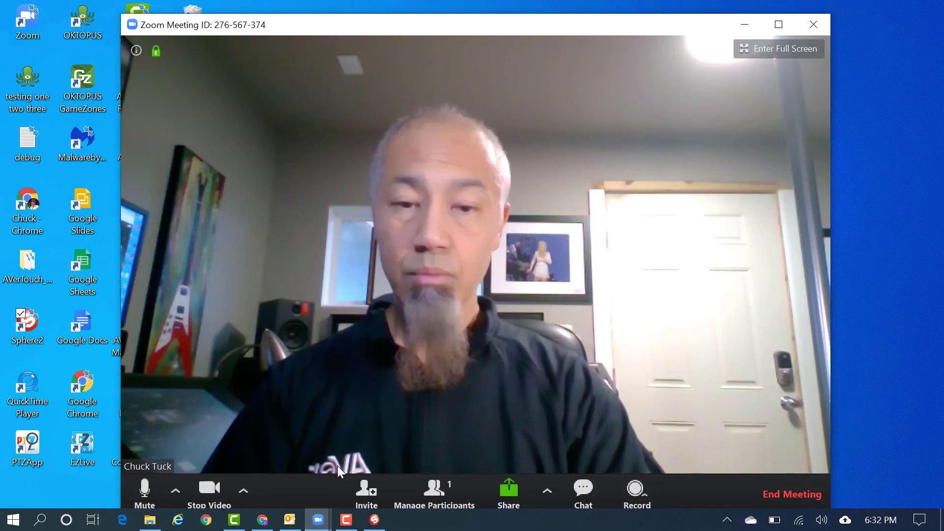
{"action": "left_click", "coordinate": [511, 491]}
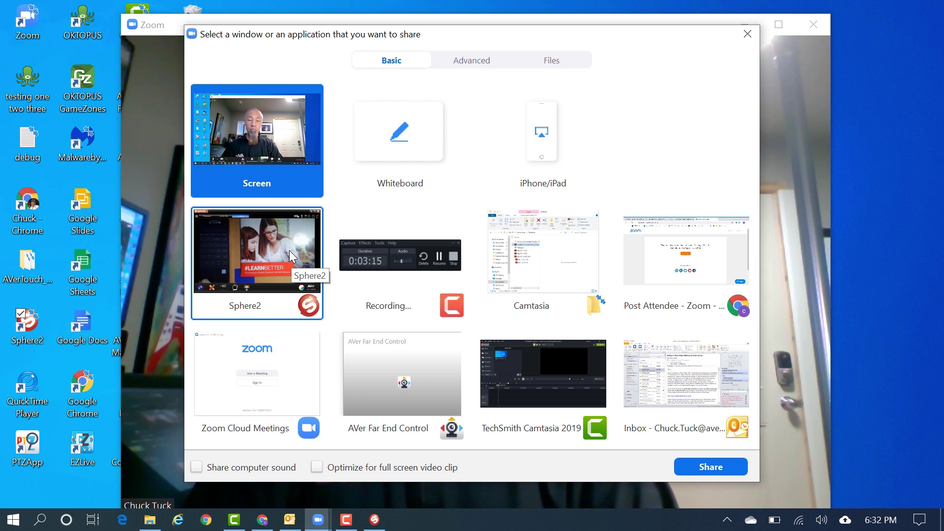
{"action": "left_click", "coordinate": [291, 255]}
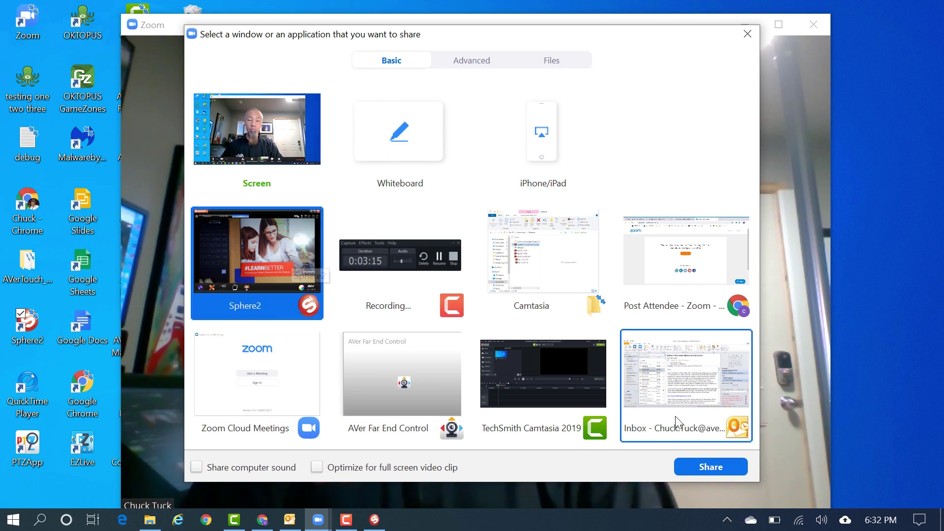
{"action": "left_click", "coordinate": [712, 466]}
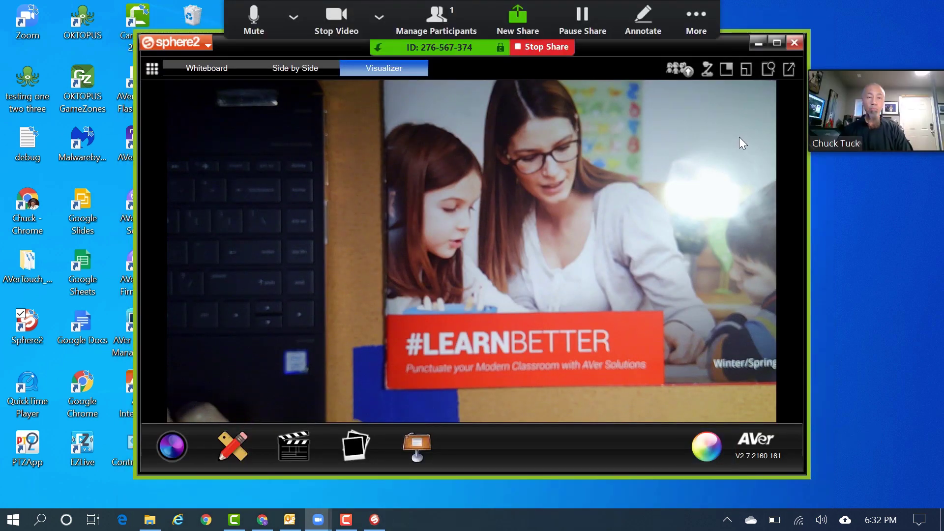
{"action": "left_click", "coordinate": [776, 45]}
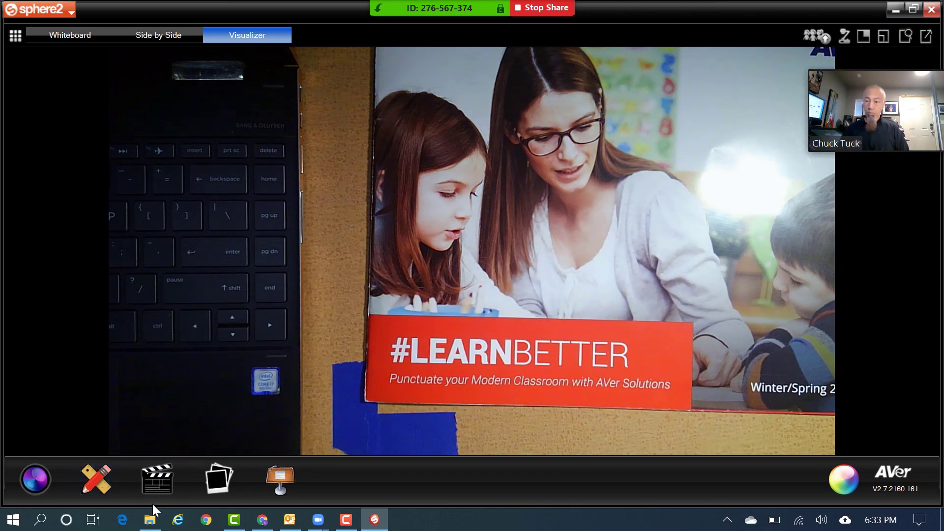
Circle the girl's head on the live camera image with the red pen and undo the mark.
{"action": "left_click", "coordinate": [108, 471]}
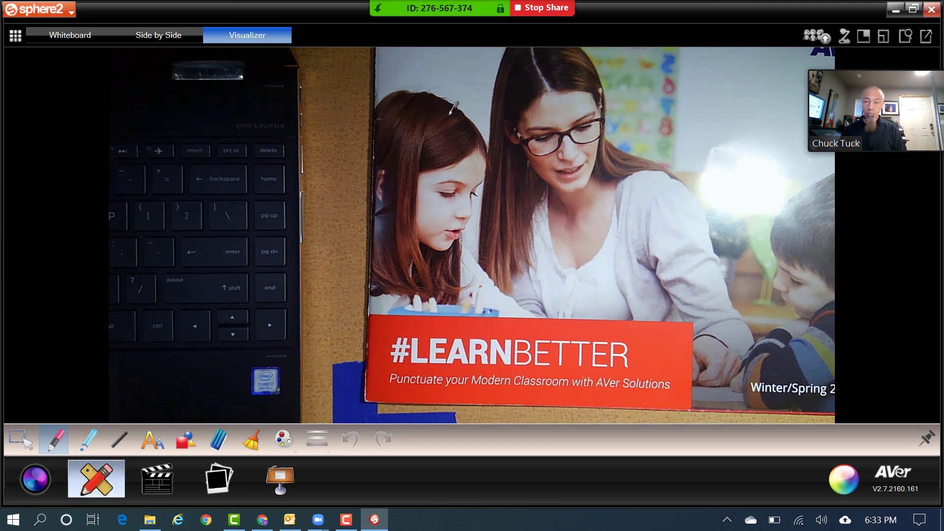
{"action": "mouse_move", "coordinate": [442, 101]}
{"action": "left_mouse_down"}
{"action": "mouse_move", "coordinate": [411, 99]}
{"action": "mouse_move", "coordinate": [416, 211]}
{"action": "mouse_move", "coordinate": [480, 165]}
{"action": "mouse_move", "coordinate": [468, 106]}
{"action": "mouse_move", "coordinate": [435, 101]}
{"action": "left_mouse_up"}
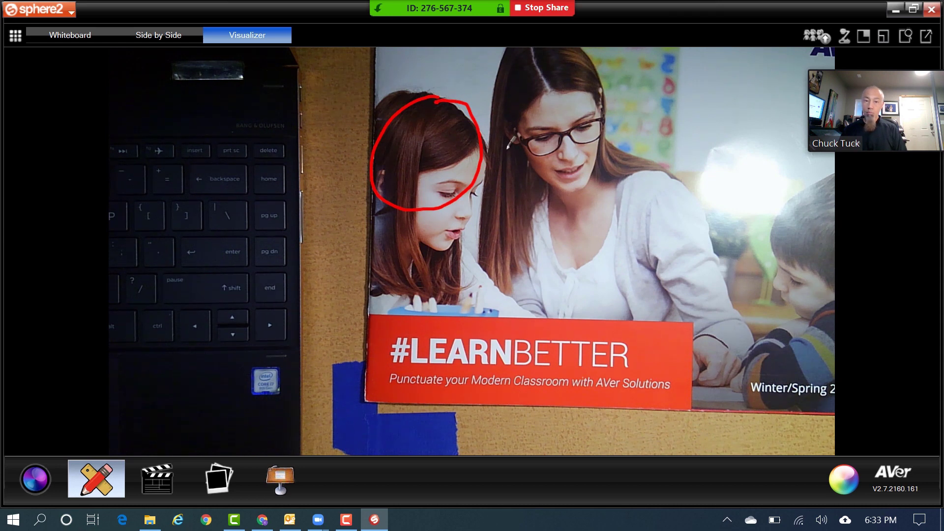
{"action": "key", "text": "ctrl+z"}
Write "1+1=?" on the blank whiteboard with the red pen and clear the writing.
{"action": "left_click", "coordinate": [69, 35]}
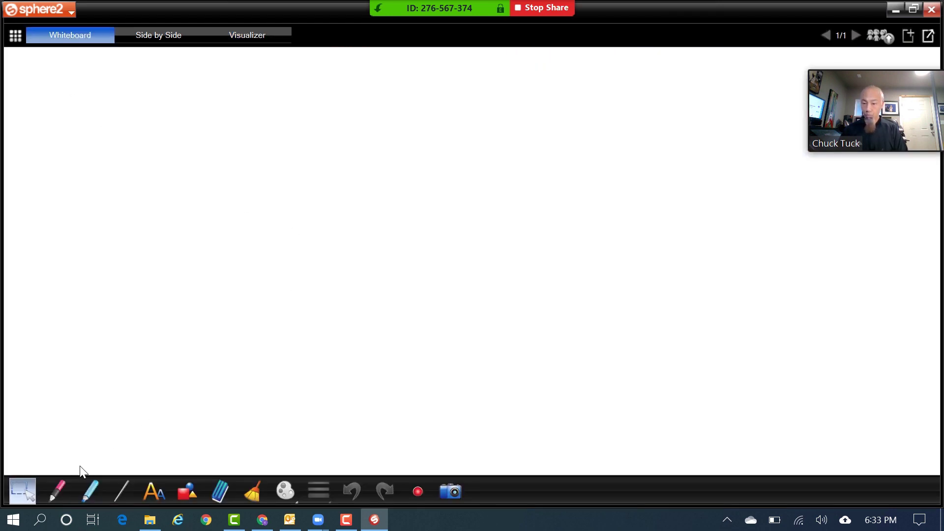
{"action": "left_click", "coordinate": [57, 493]}
{"action": "left_click_drag", "start_coordinate": [173, 184], "coordinate": [160, 255]}
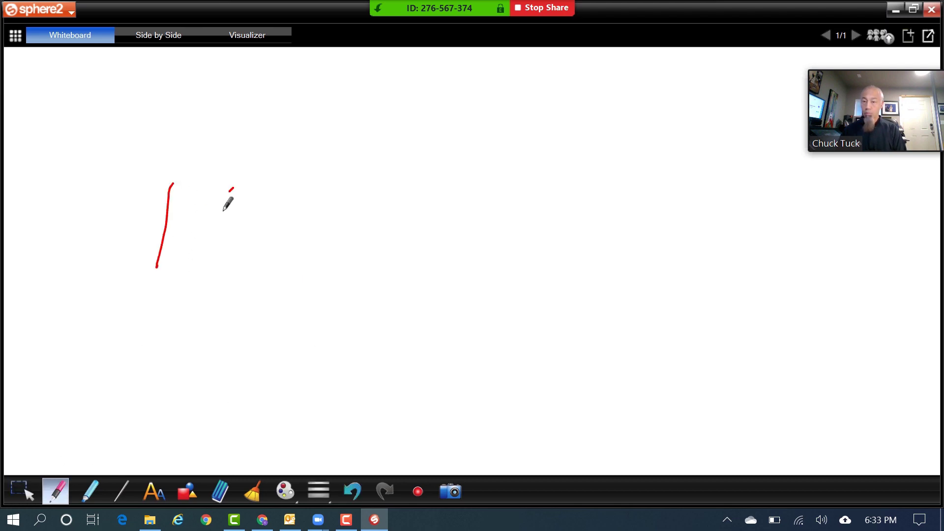
{"action": "mouse_move", "coordinate": [224, 210]}
{"action": "left_mouse_down"}
{"action": "mouse_move", "coordinate": [213, 246]}
{"action": "mouse_move", "coordinate": [233, 218]}
{"action": "left_mouse_up"}
{"action": "left_click_drag", "start_coordinate": [271, 185], "coordinate": [260, 256]}
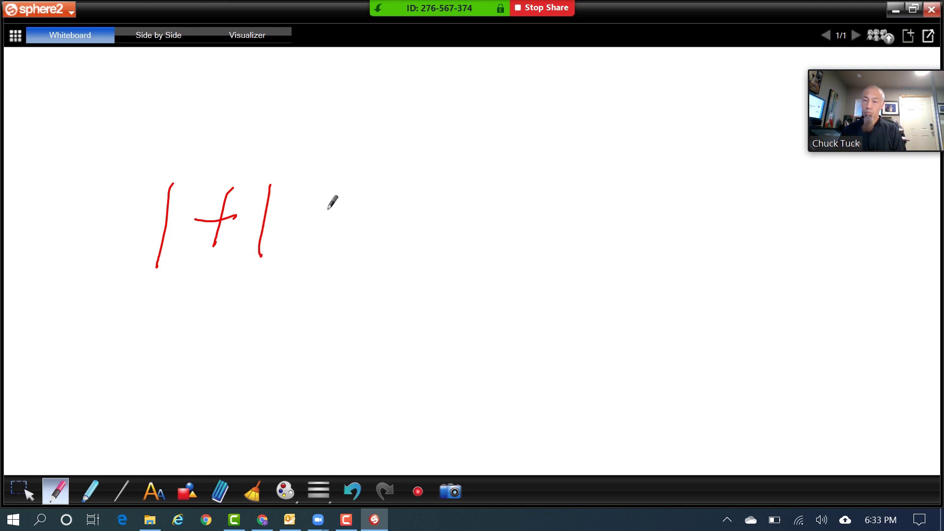
{"action": "left_click_drag", "start_coordinate": [299, 208], "coordinate": [325, 203]}
{"action": "left_click_drag", "start_coordinate": [283, 241], "coordinate": [320, 230]}
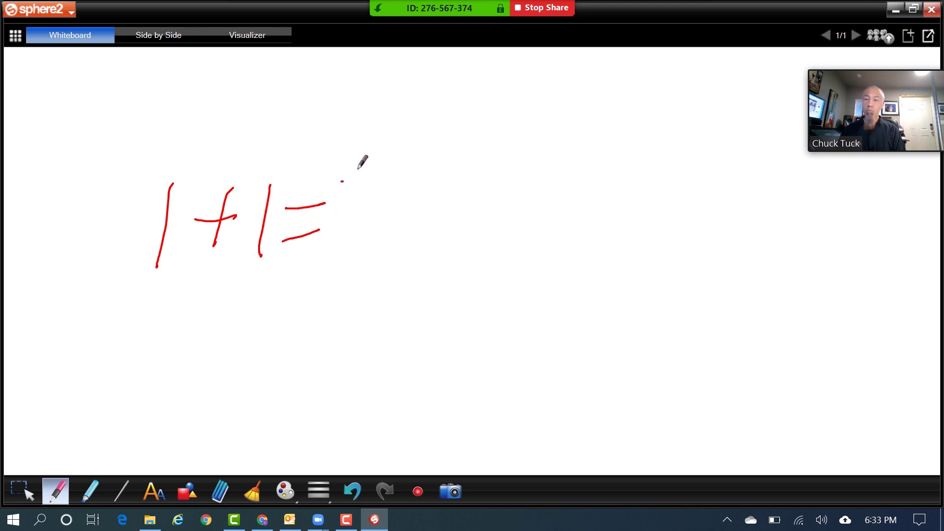
{"action": "left_click_drag", "start_coordinate": [358, 169], "coordinate": [352, 222]}
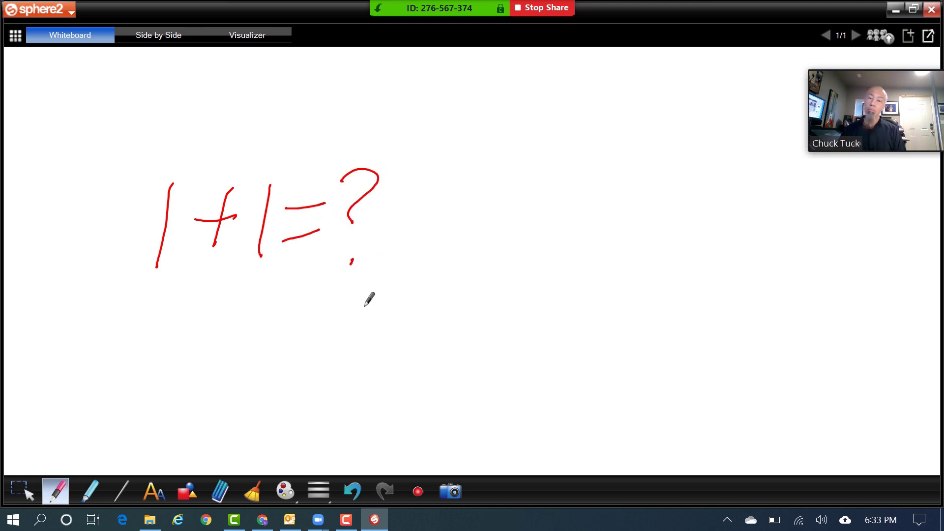
{"action": "left_click", "coordinate": [256, 492]}
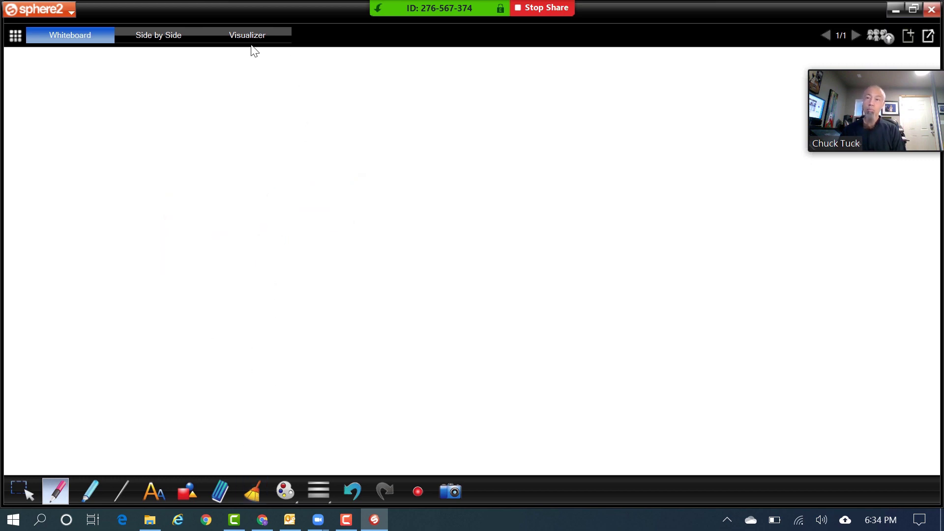
Show the document camera in the side-by-side view and set that view to 1 camera.
{"action": "left_click", "coordinate": [263, 39]}
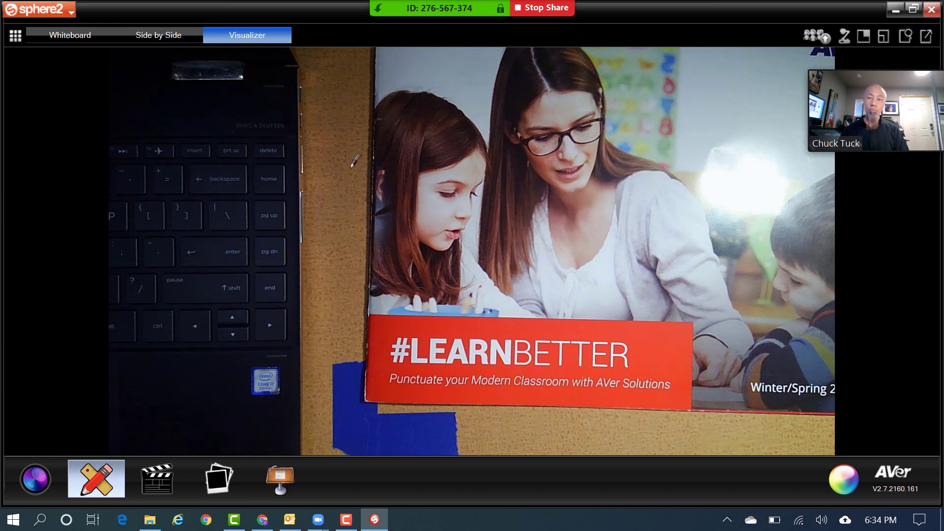
{"action": "left_click", "coordinate": [171, 39]}
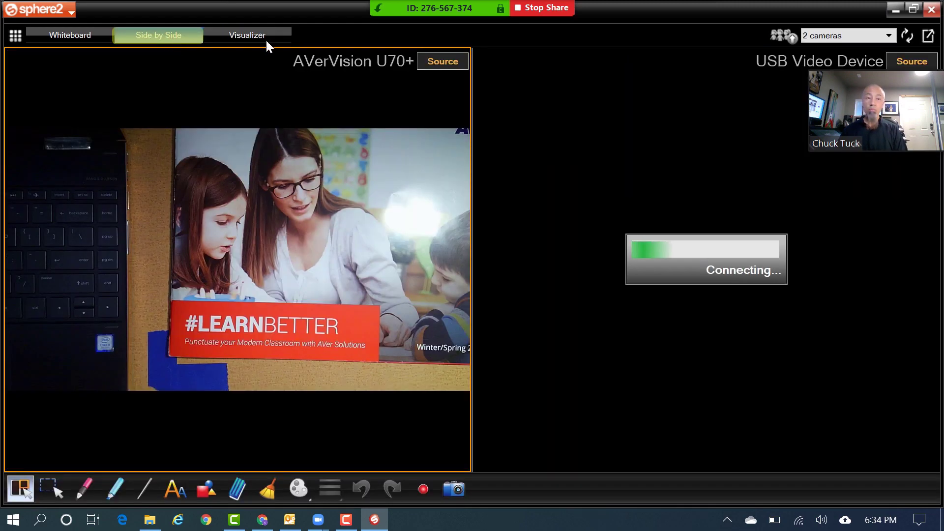
{"action": "left_click", "coordinate": [889, 39]}
{"action": "left_click", "coordinate": [807, 66]}
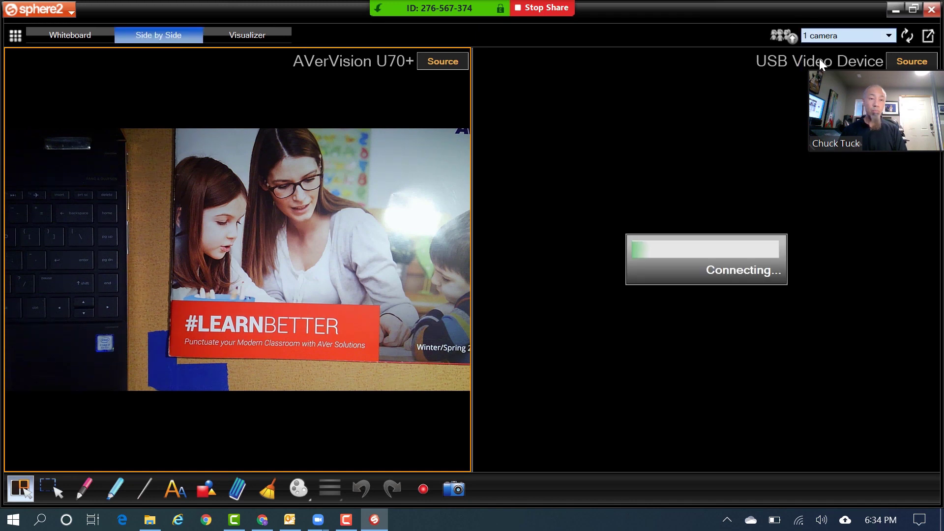
{"action": "mouse_move", "coordinate": [344, 100]}
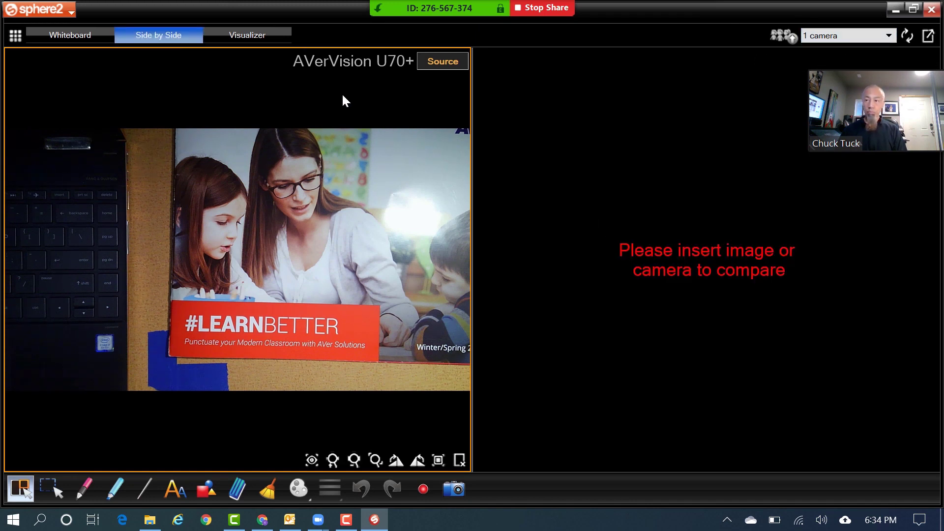
Add $5.jpg, $20.jpg and $1.jpg from the image library to the side-by-side comparison with the live camera.
{"action": "left_click", "coordinate": [16, 35]}
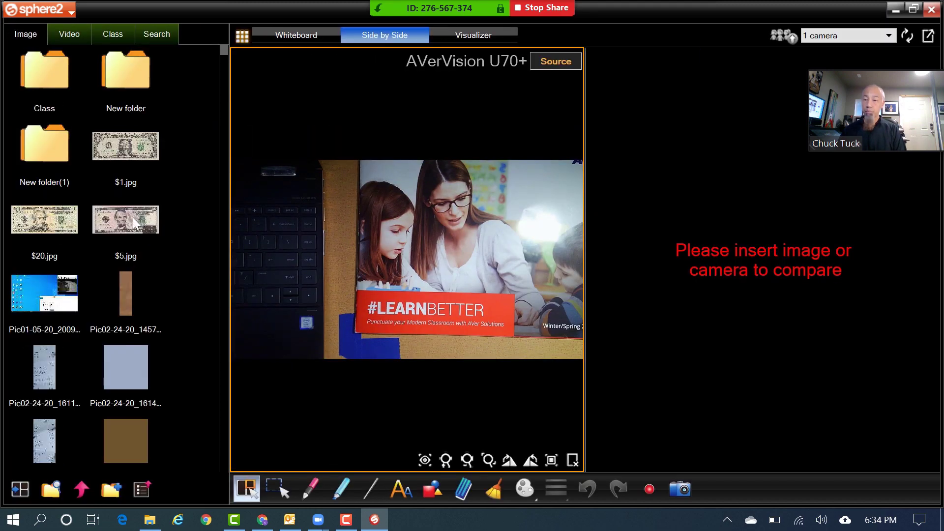
{"action": "left_click_drag", "start_coordinate": [144, 217], "coordinate": [725, 255]}
{"action": "mouse_move", "coordinate": [467, 169]}
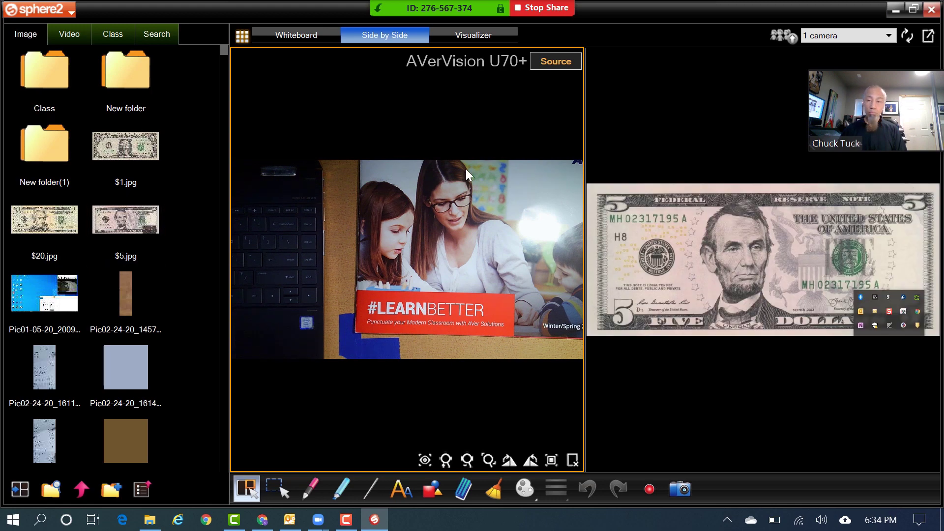
{"action": "left_click_drag", "start_coordinate": [61, 217], "coordinate": [671, 202]}
{"action": "mouse_move", "coordinate": [305, 273]}
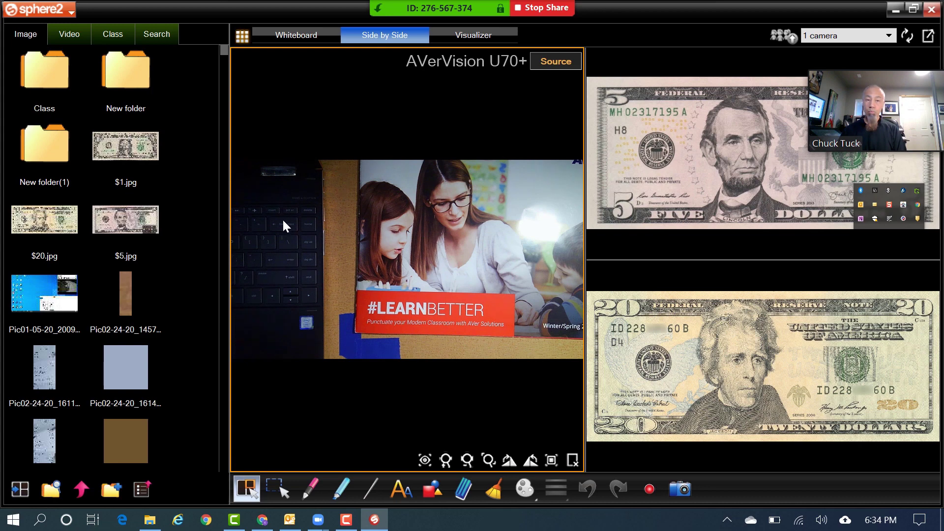
{"action": "left_click_drag", "start_coordinate": [149, 139], "coordinate": [621, 228]}
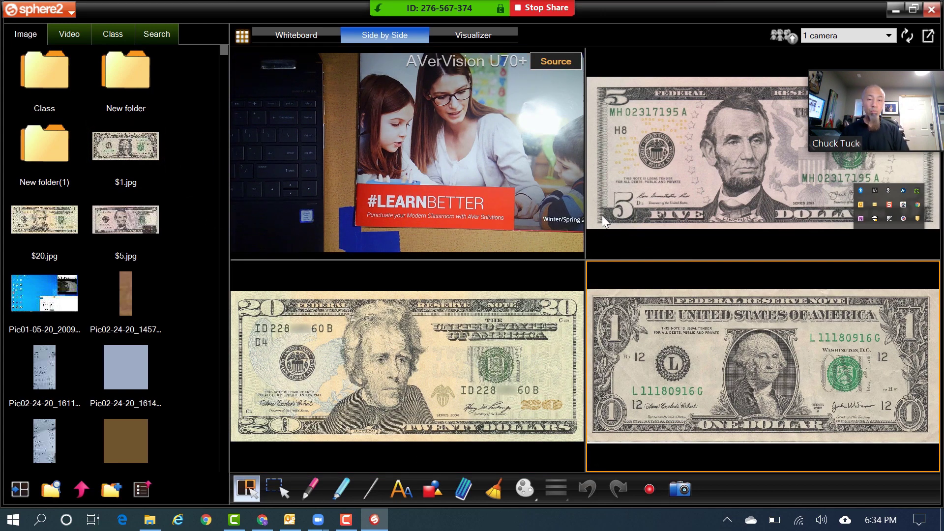
Write addition marks in red between the $5 and $1 bills and "+ = 21" beside the $20 bill, and clear the annotations.
{"action": "left_click", "coordinate": [419, 104]}
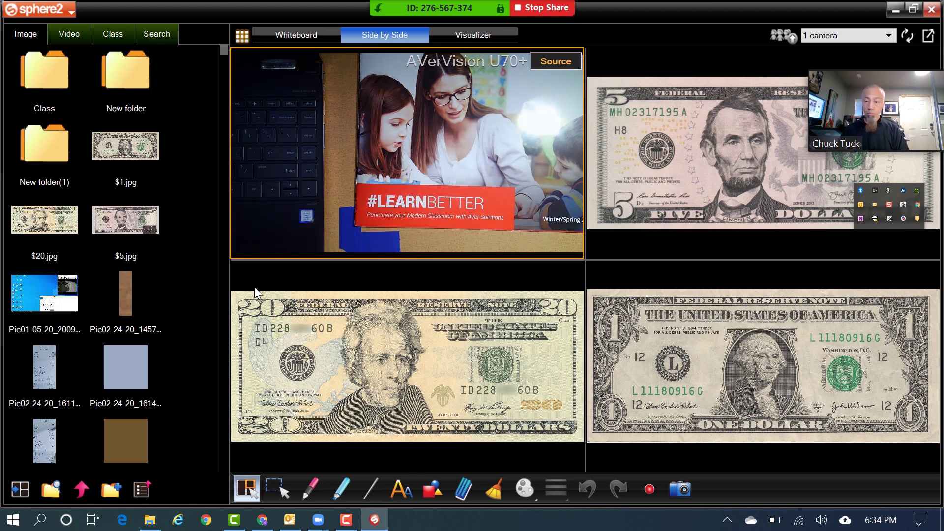
{"action": "left_click", "coordinate": [311, 489]}
{"action": "left_click_drag", "start_coordinate": [667, 239], "coordinate": [661, 251]}
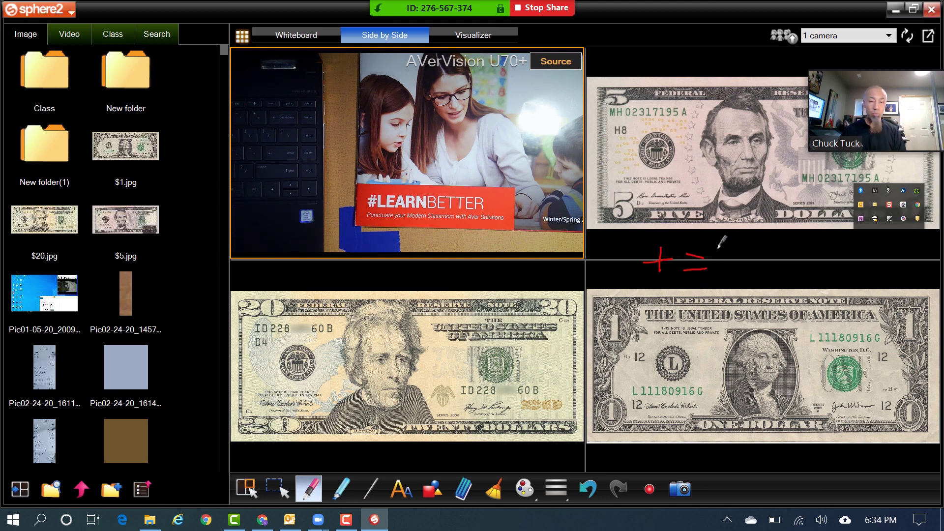
{"action": "left_click_drag", "start_coordinate": [727, 248], "coordinate": [723, 270]}
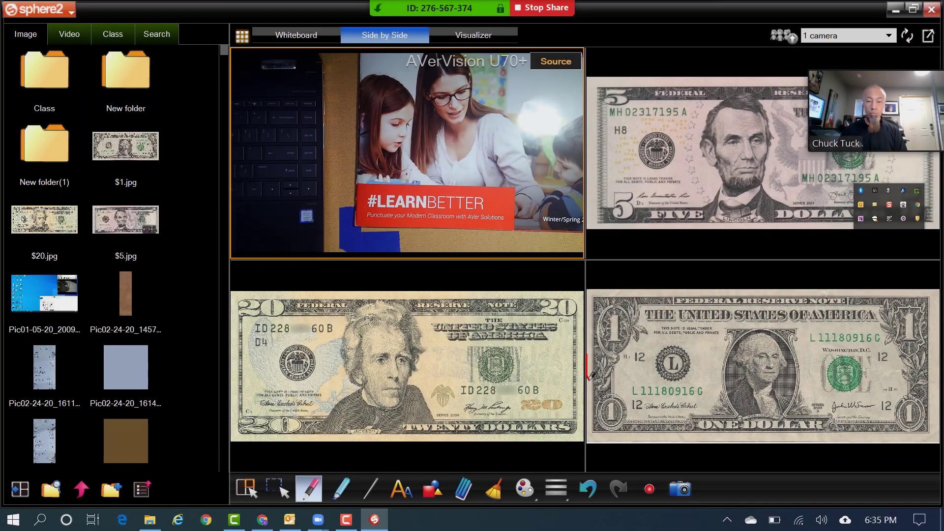
{"action": "left_click_drag", "start_coordinate": [587, 354], "coordinate": [586, 382]}
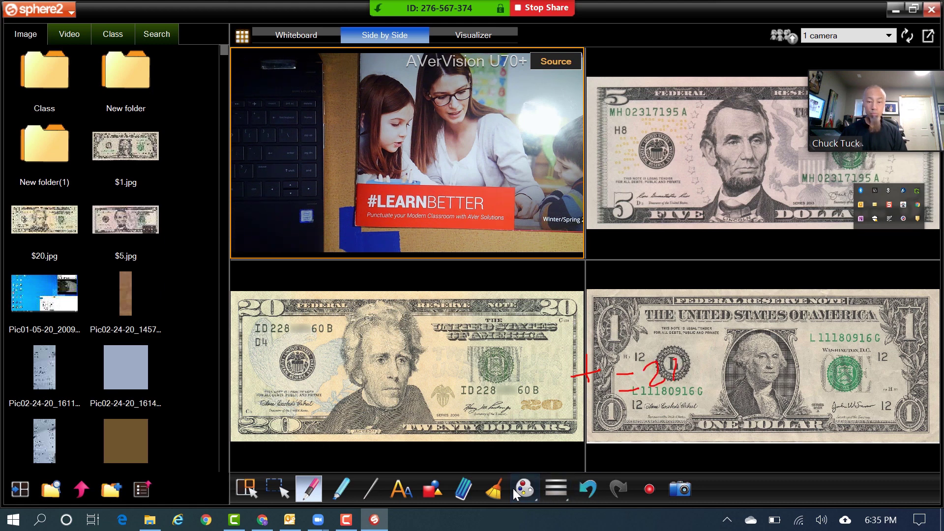
{"action": "left_click", "coordinate": [497, 491]}
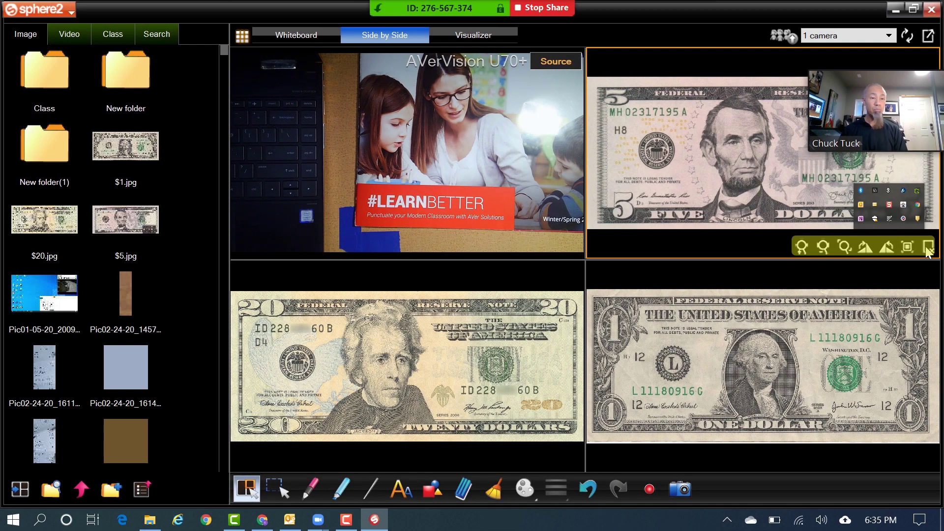
Remove the $5 and $1 bill images from the comparison and move the divider to enlarge the $20 bill's pane.
{"action": "left_click", "coordinate": [926, 249]}
{"action": "mouse_move", "coordinate": [574, 247]}
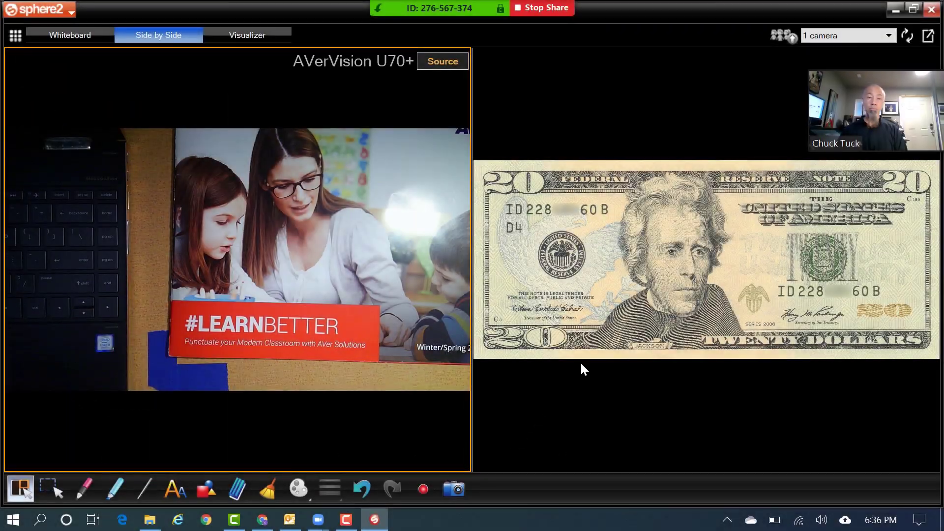
{"action": "mouse_move", "coordinate": [470, 389]}
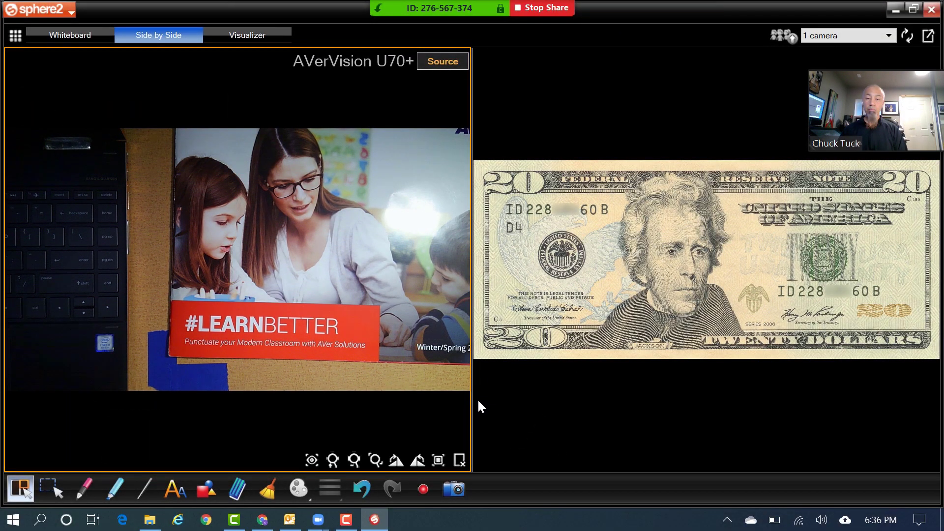
{"action": "left_click_drag", "start_coordinate": [471, 410], "coordinate": [420, 370]}
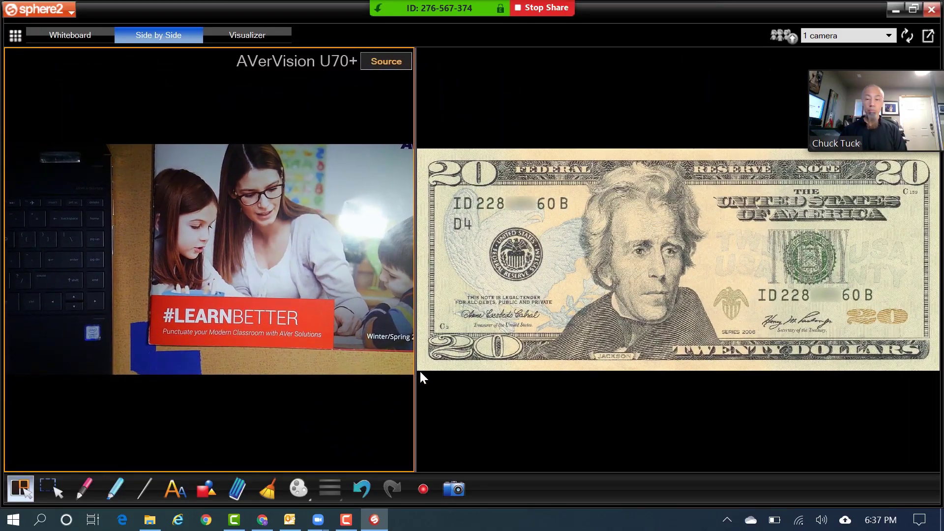